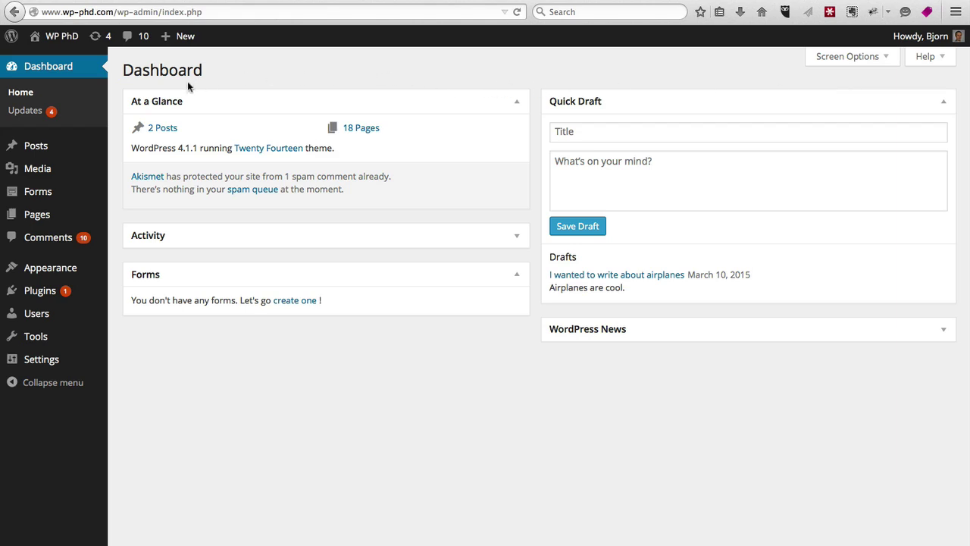
- Open the Posts > Categories page to see the 14 existing categories and the add form
mouse_move(61, 152)
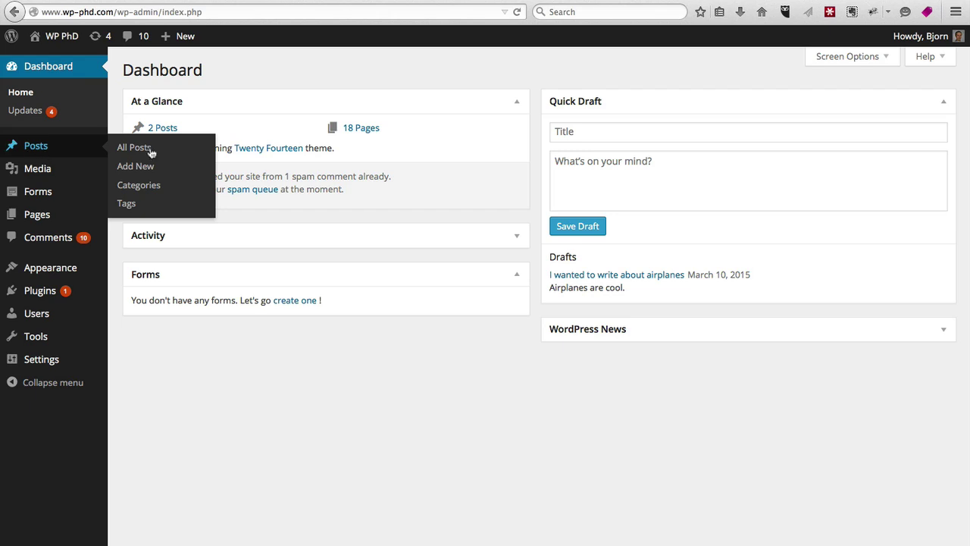
left_click(151, 188)
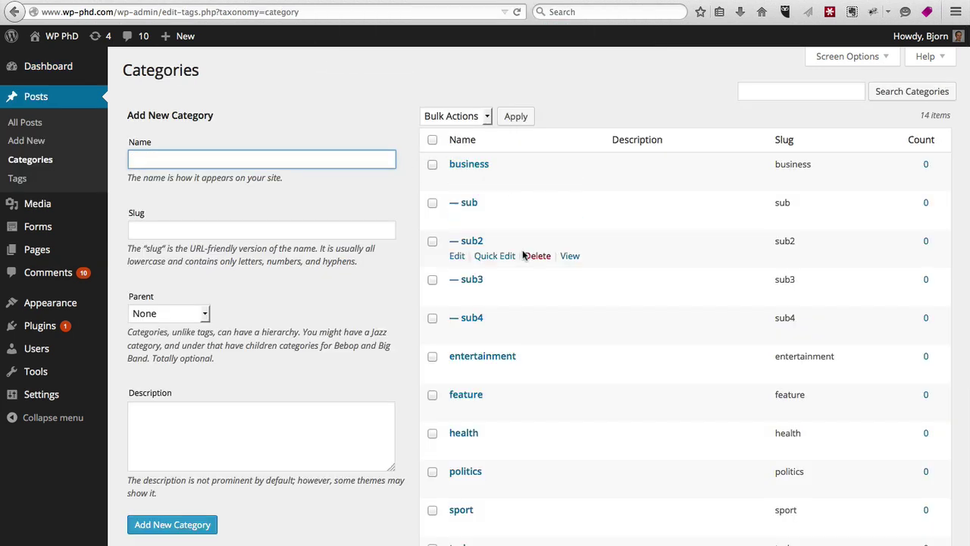
mouse_move(533, 378)
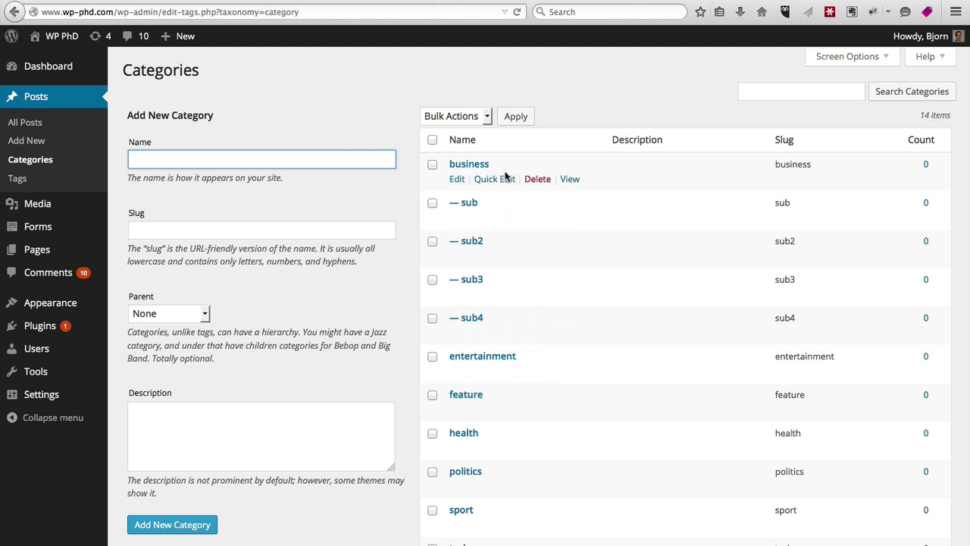
mouse_move(496, 227)
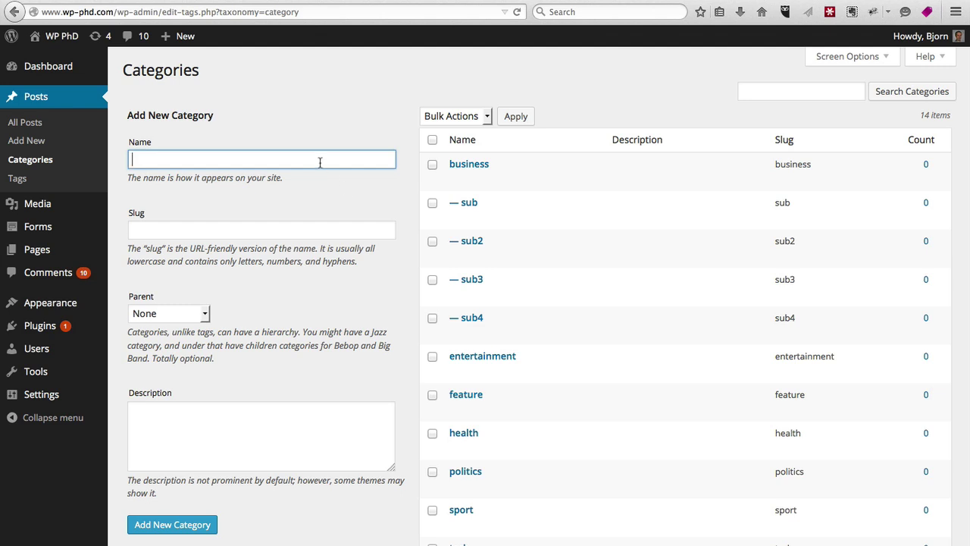
- Enter the name Football and slug football for a new category, leaving the parent as None
type("Football")
left_click(149, 229)
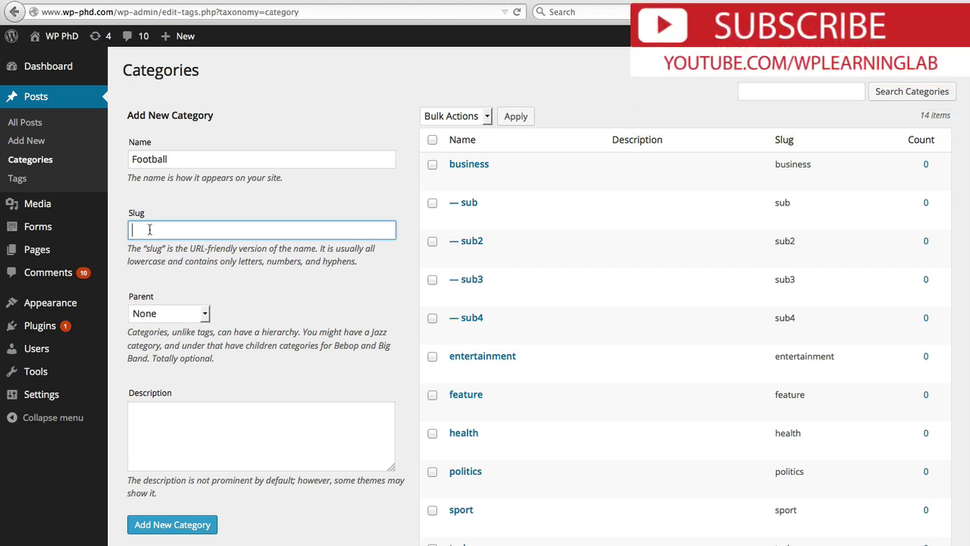
type("football")
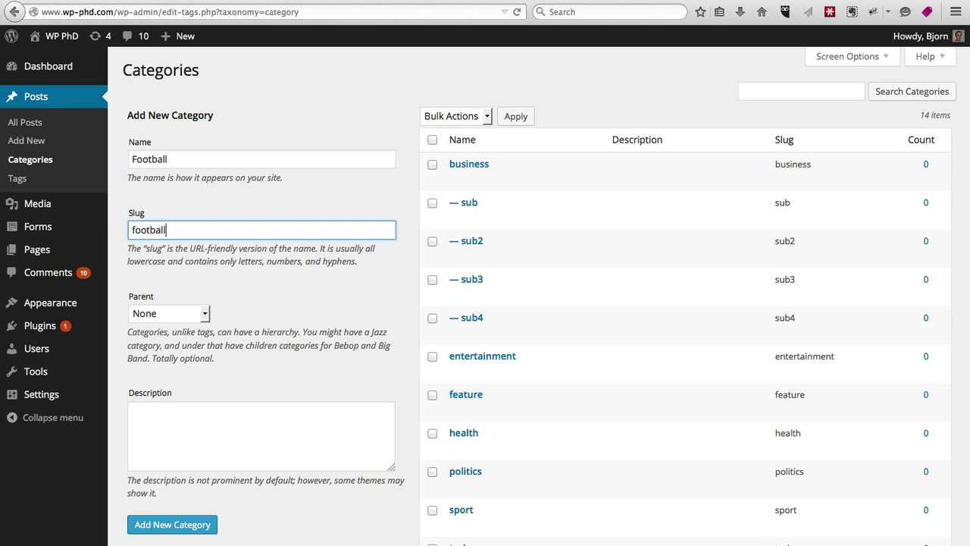
left_click(208, 317)
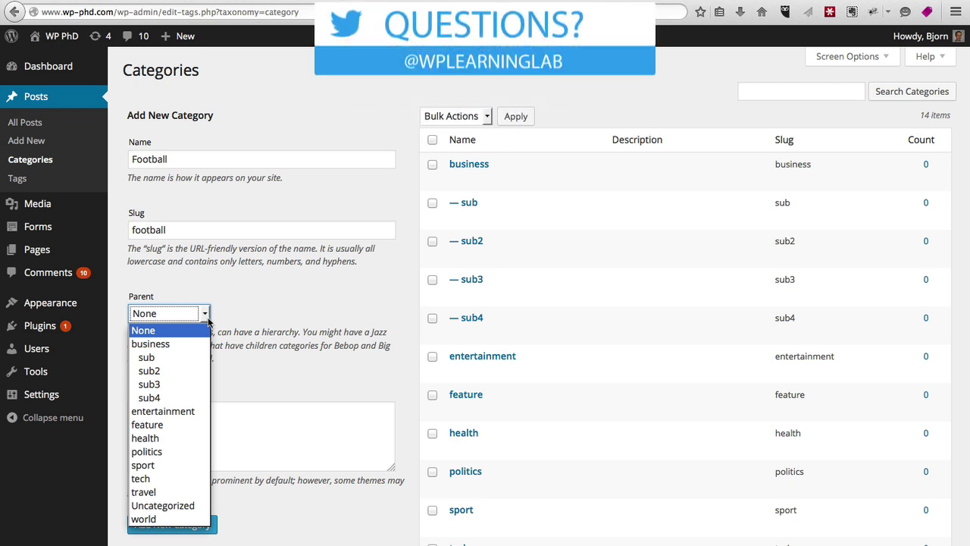
- Give Football the description 'This category is about Football.' and add the category
left_click(208, 319)
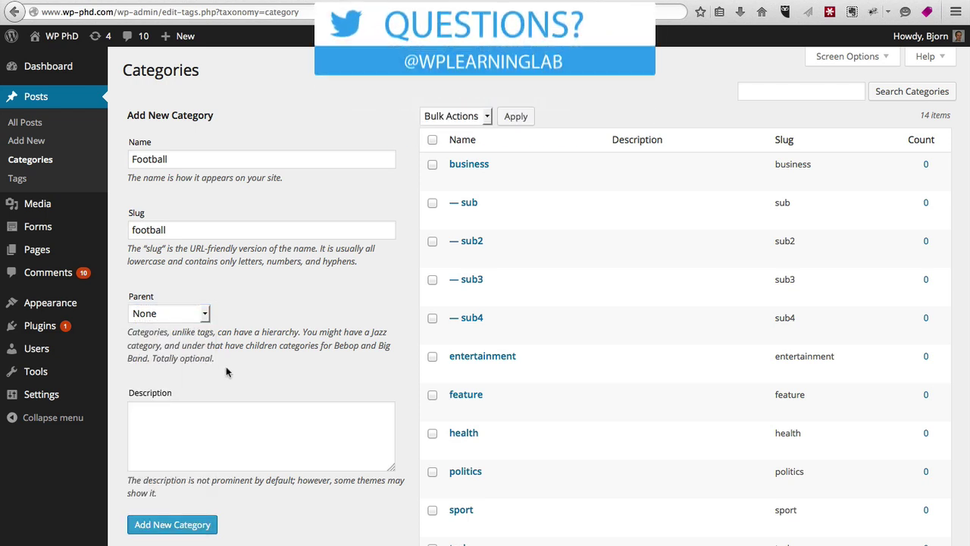
left_click(177, 433)
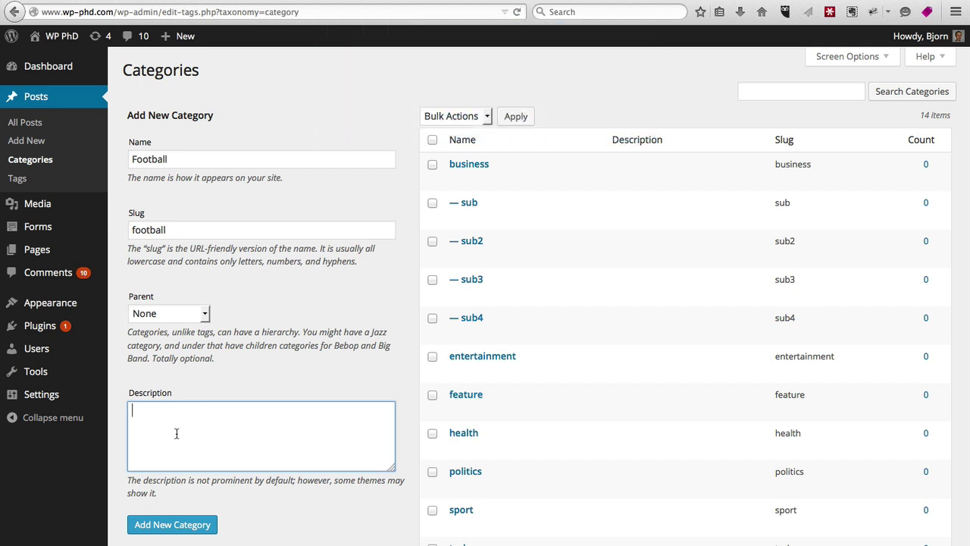
type("This category is about foot")
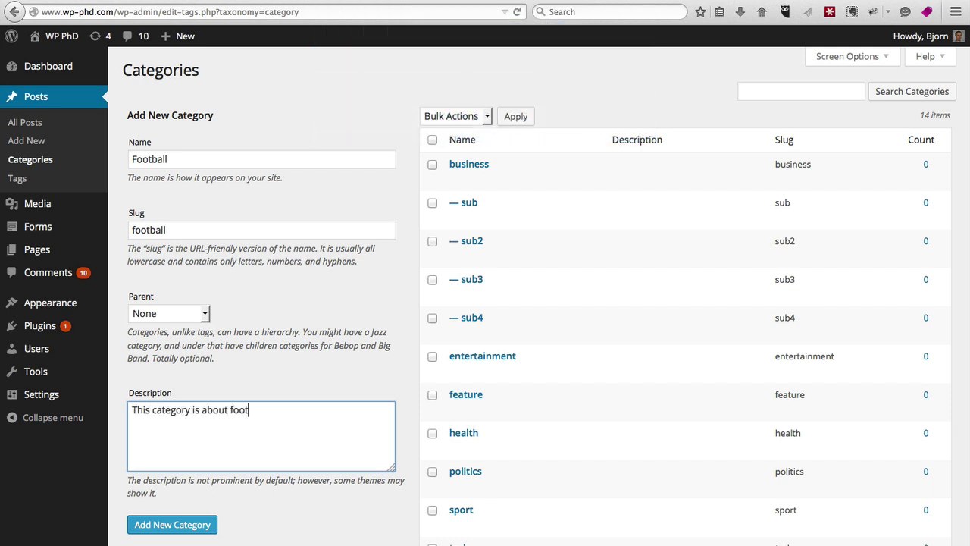
key("BackSpace")
key("BackSpace")
key("BackSpace")
key("BackSpace")
type("Football.")
triple_click(147, 404)
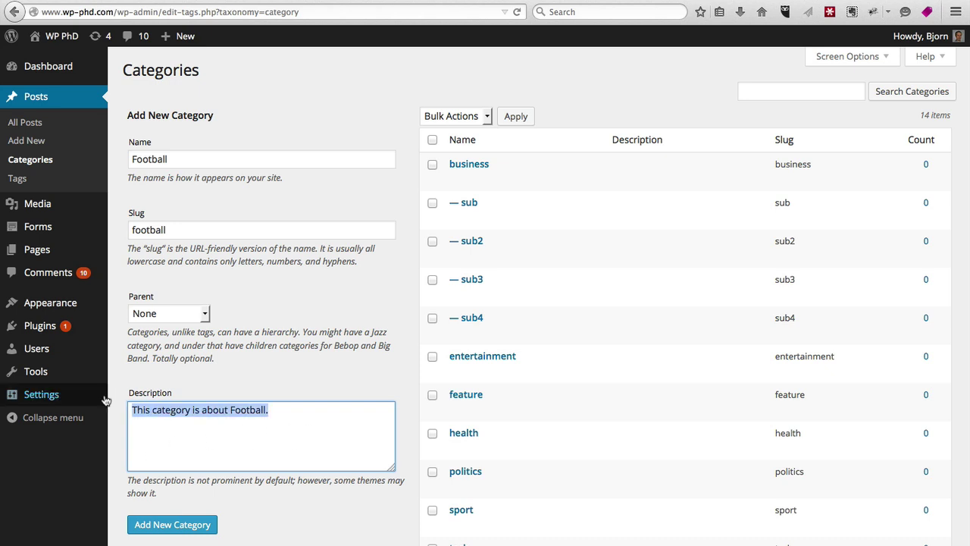
left_click(108, 403)
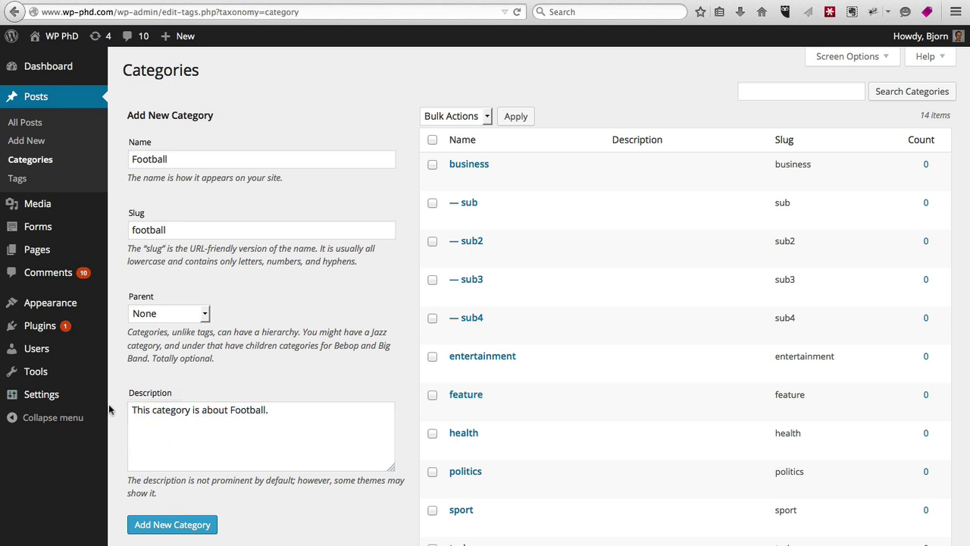
left_click(168, 525)
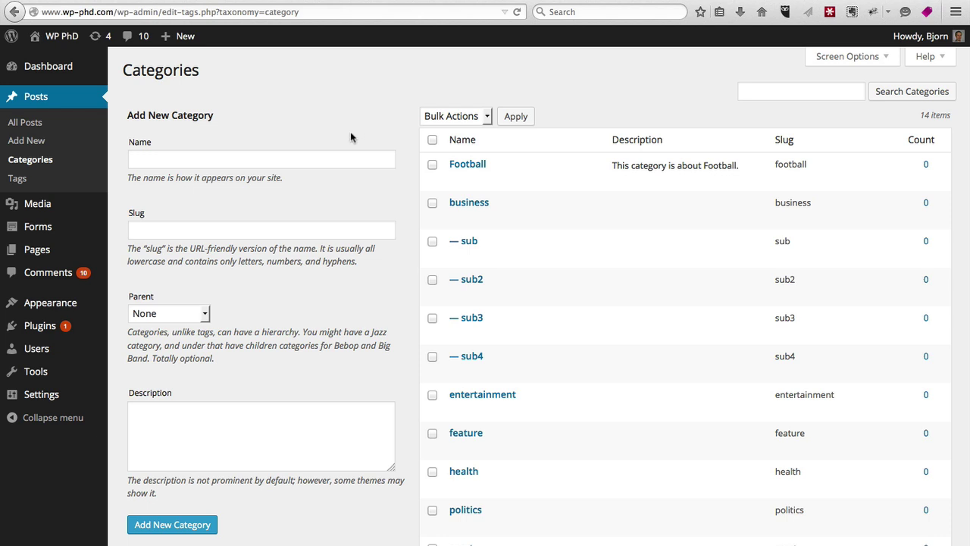
- Start a new blank post and bring its Categories box into view
left_click(28, 146)
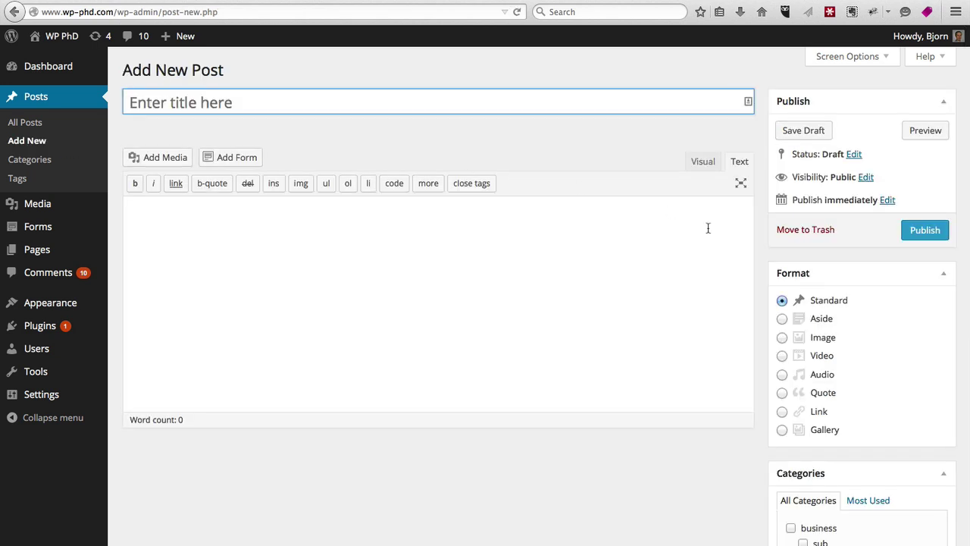
scroll(801, 260, "down", 2)
scroll(801, 260, "down", 6)
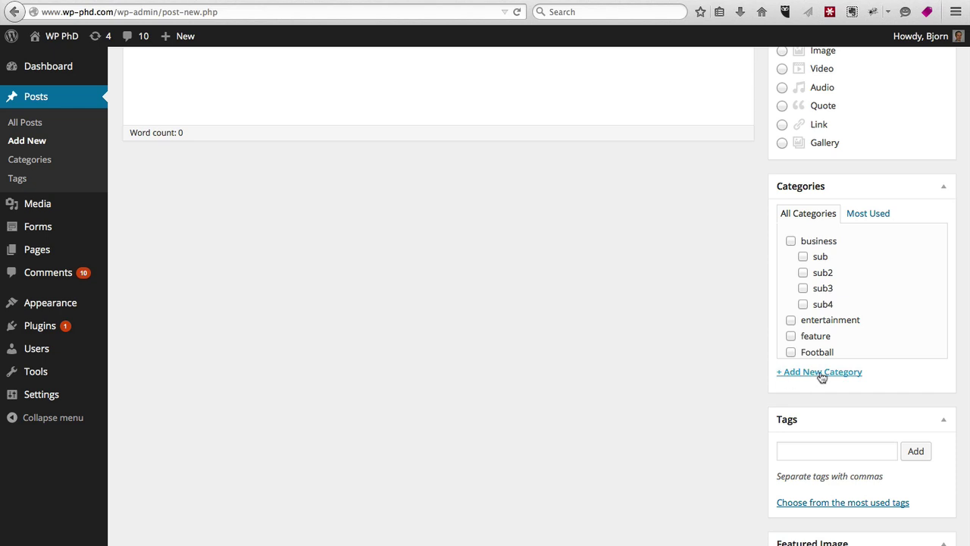
- Create a Hockey category from the post's Categories box, ticking it for the draft
left_click(820, 373)
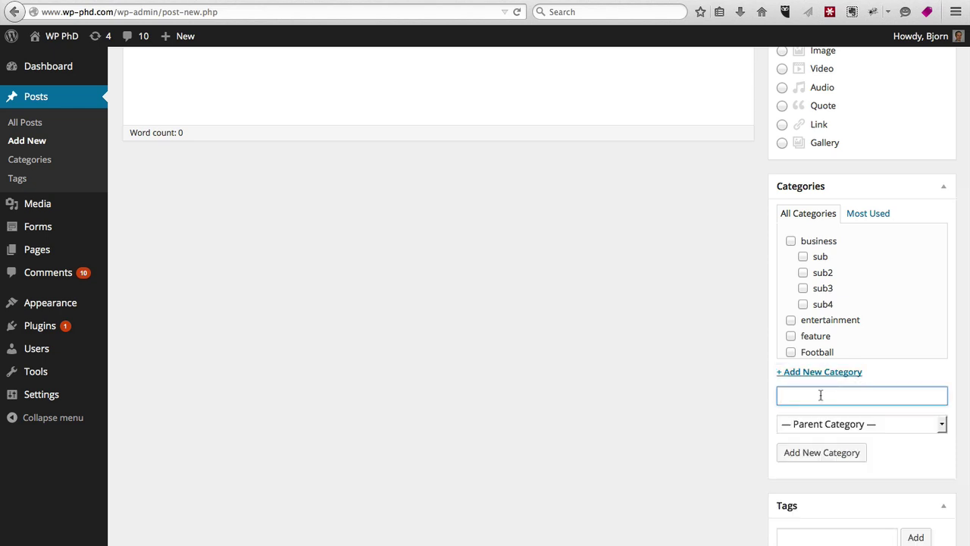
type("Hockey")
left_click(804, 459)
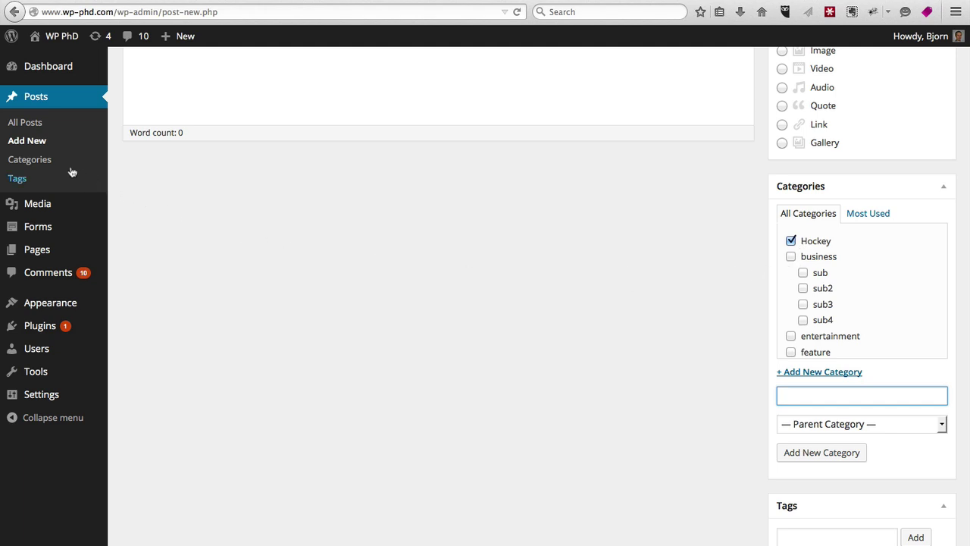
- Return to the categories list and open Hockey for editing
left_click(29, 160)
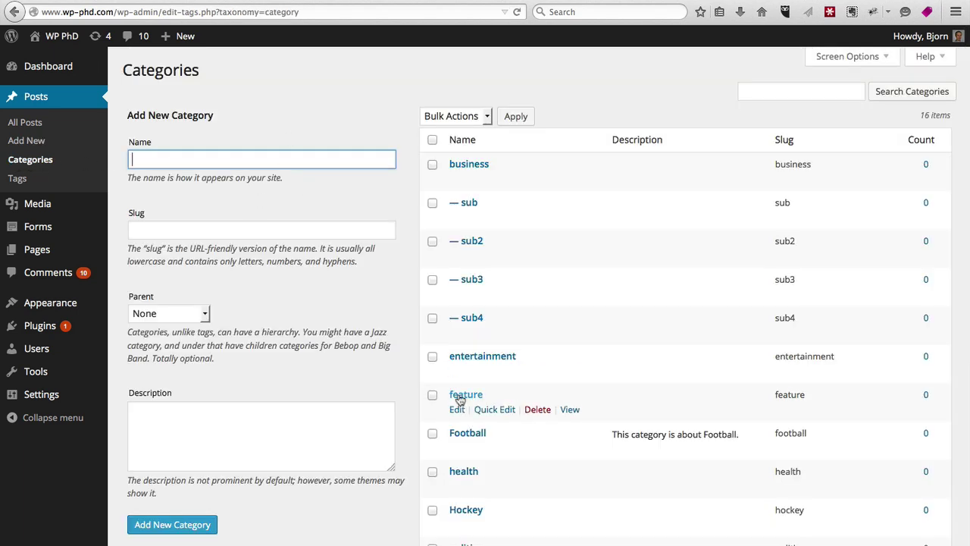
scroll(458, 399, "down", 3)
scroll(458, 399, "down", 3)
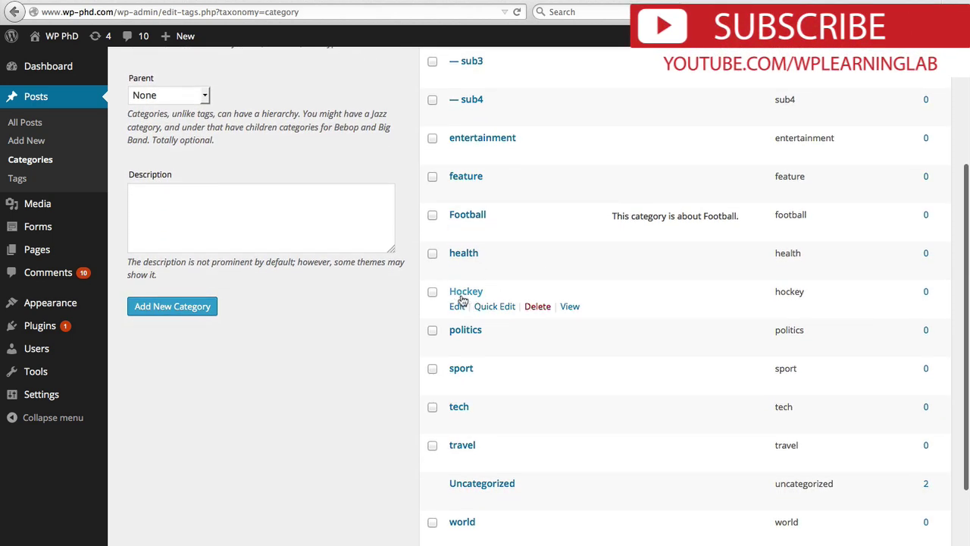
left_click(457, 308)
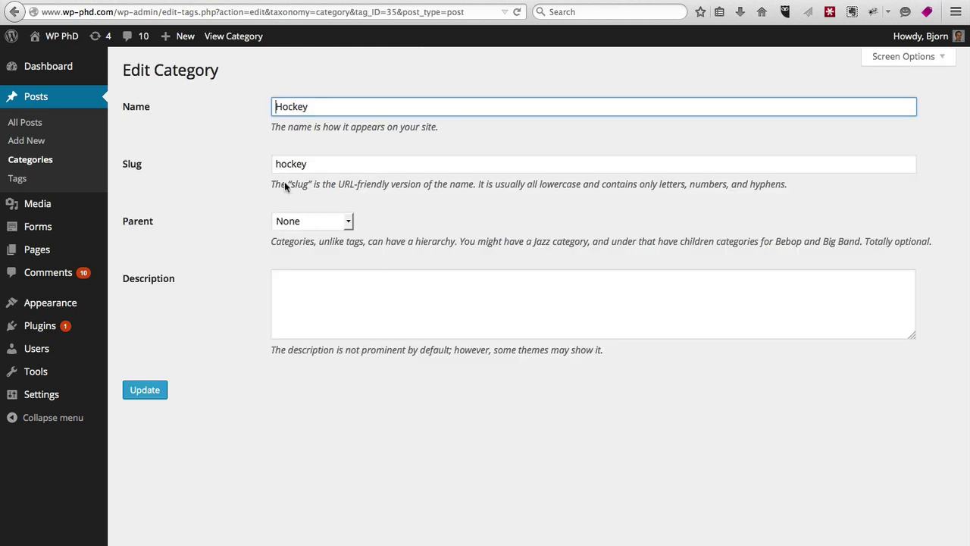
- Inspect Hockey's slug hockey and its empty description field
double_click(280, 165)
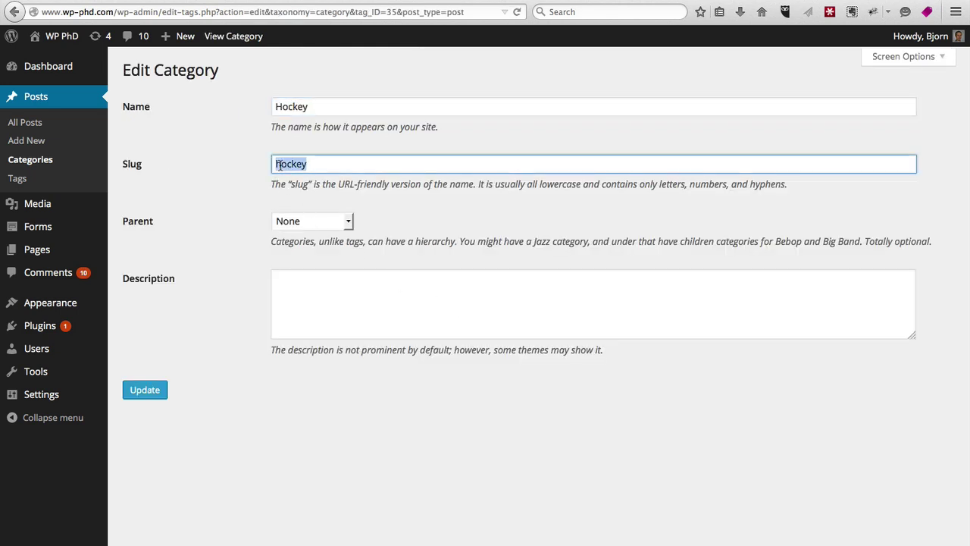
left_click(310, 302)
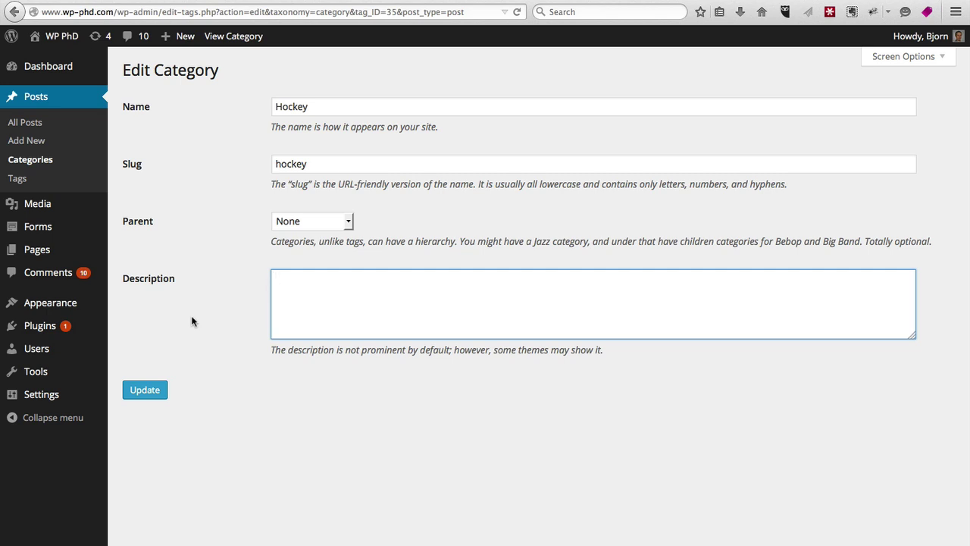
double_click(288, 166)
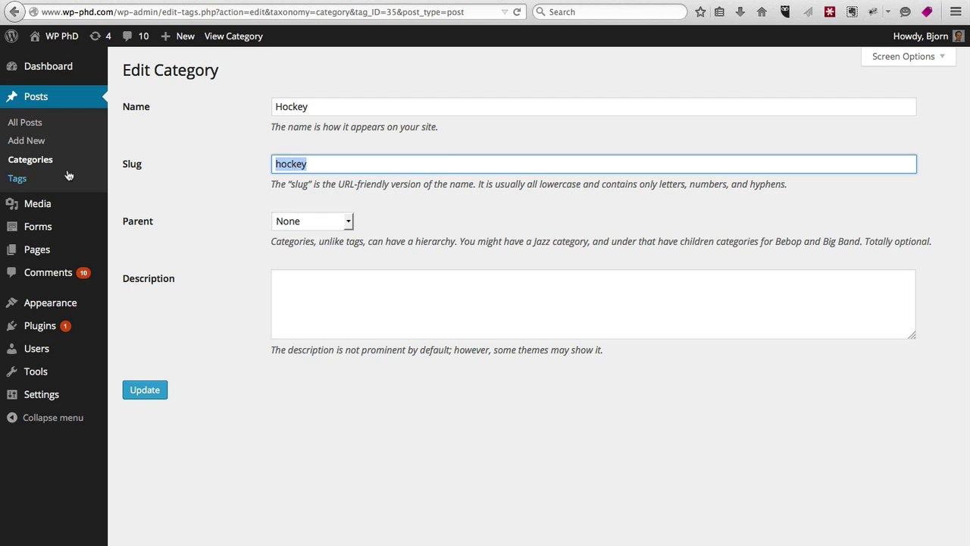
- Open the Posts > Tags page listing the 19 existing tags
left_click(22, 182)
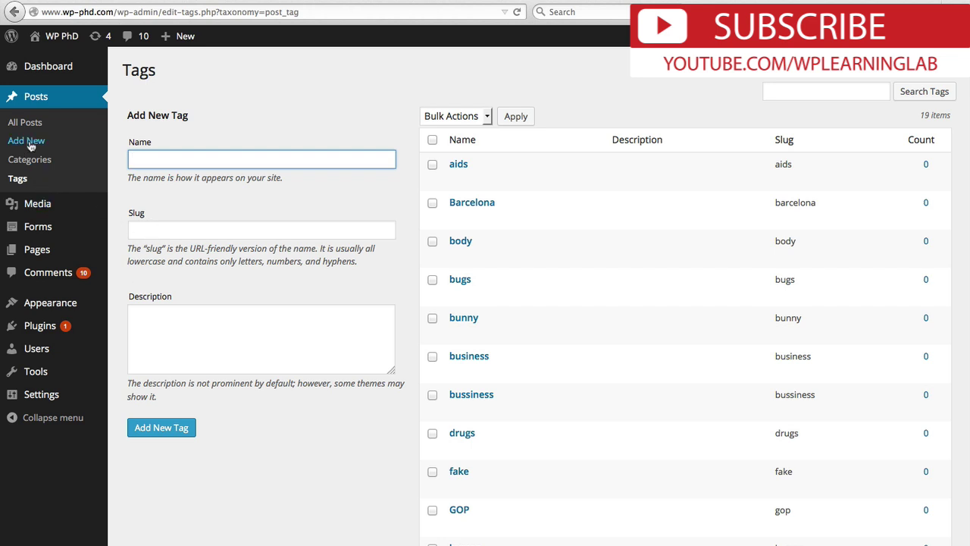
- In a new post, add the tag Equipment, then remove it to leave the draft untagged
left_click(31, 143)
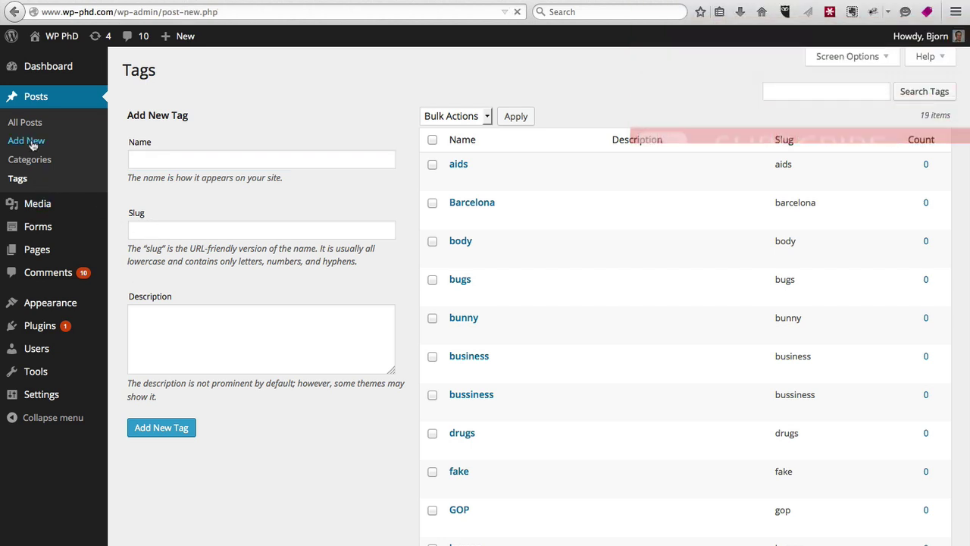
scroll(865, 302, "down", 10)
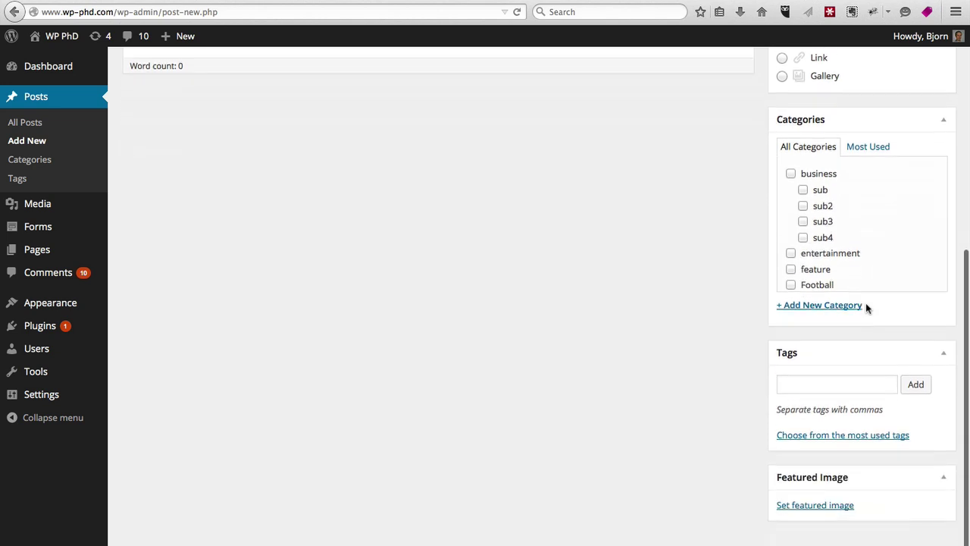
left_click(801, 387)
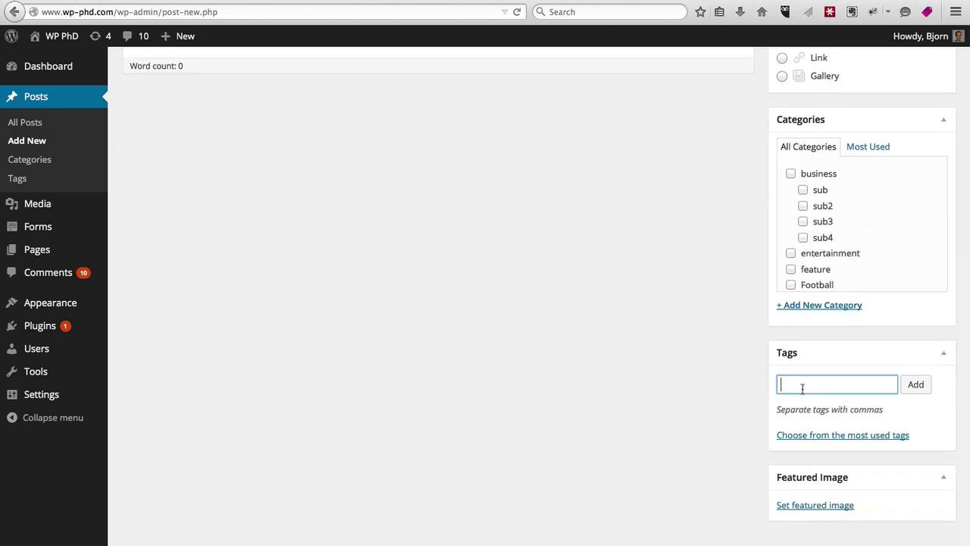
type("Equipment")
left_click(906, 390)
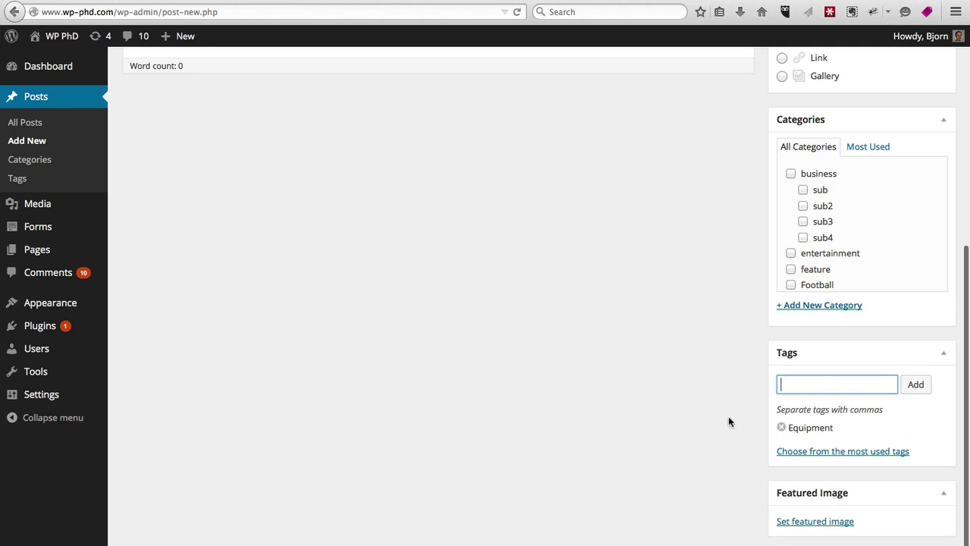
left_click(781, 428)
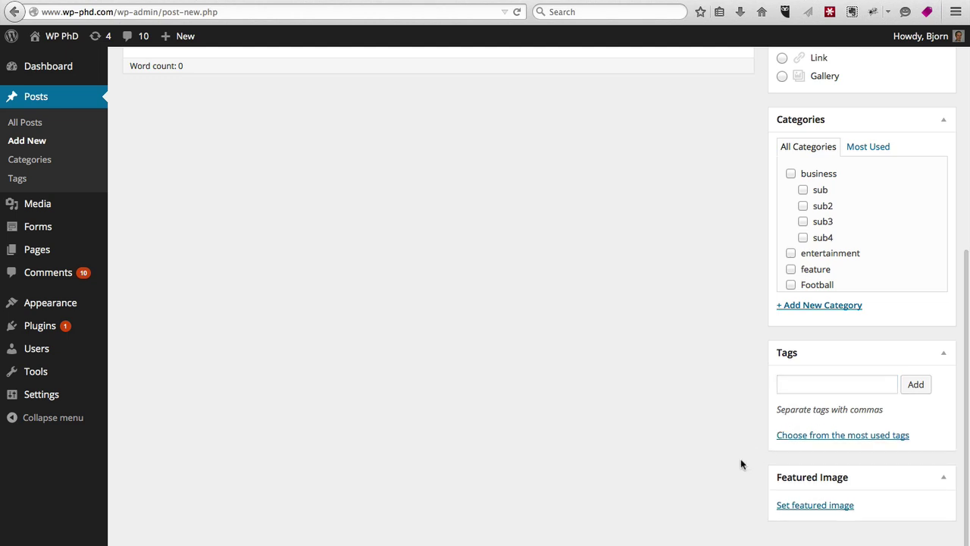